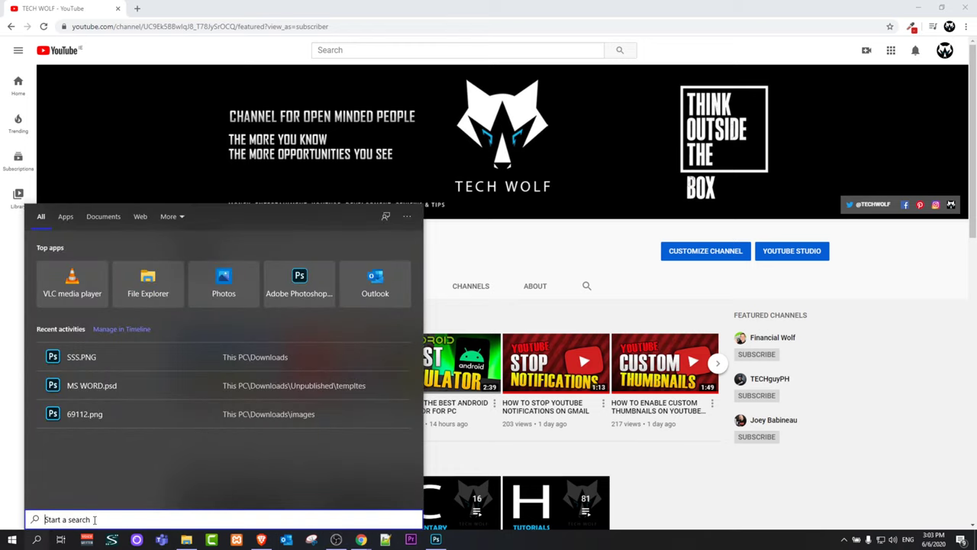
Step: Search for WORD in the Start menu and launch Microsoft Word
type("WORD")
key("Return")
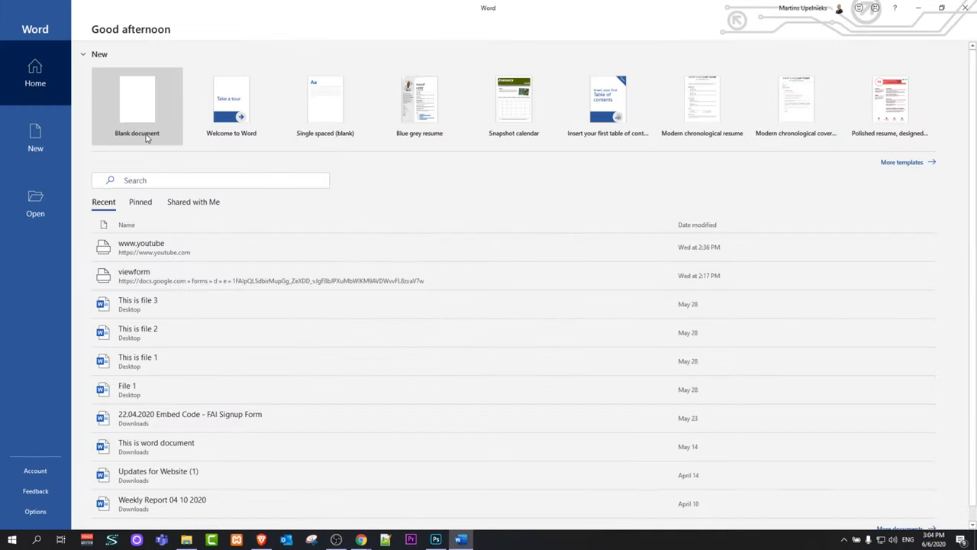
Step: Create a blank document and insert the NYCI-Youth-Arts-2 picture from the Downloads folder
left_click(143, 135)
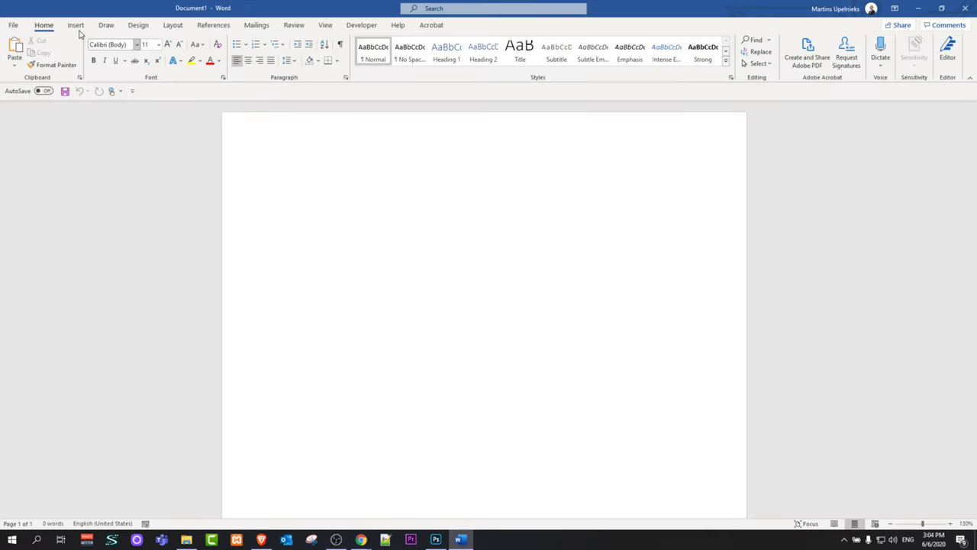
left_click(76, 26)
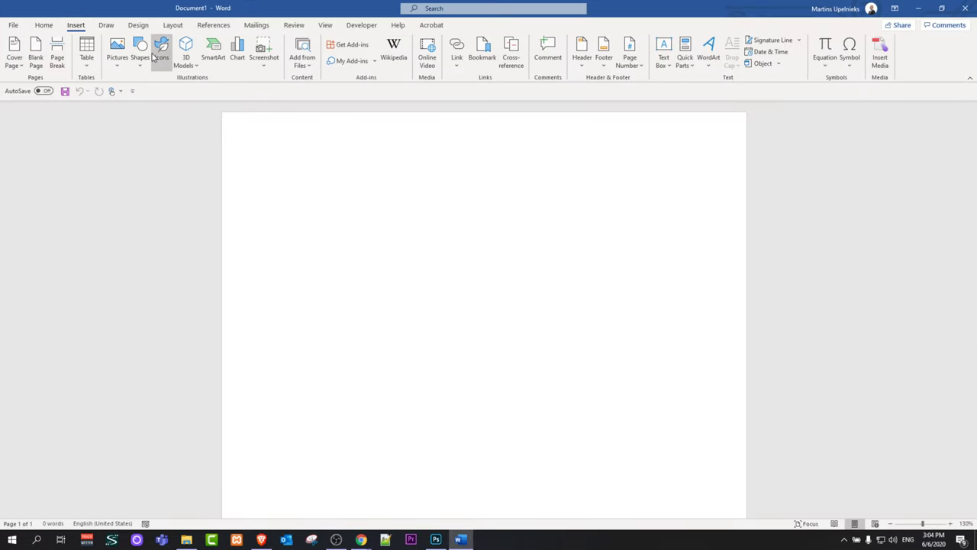
left_click(117, 55)
left_click(130, 94)
left_click(47, 168)
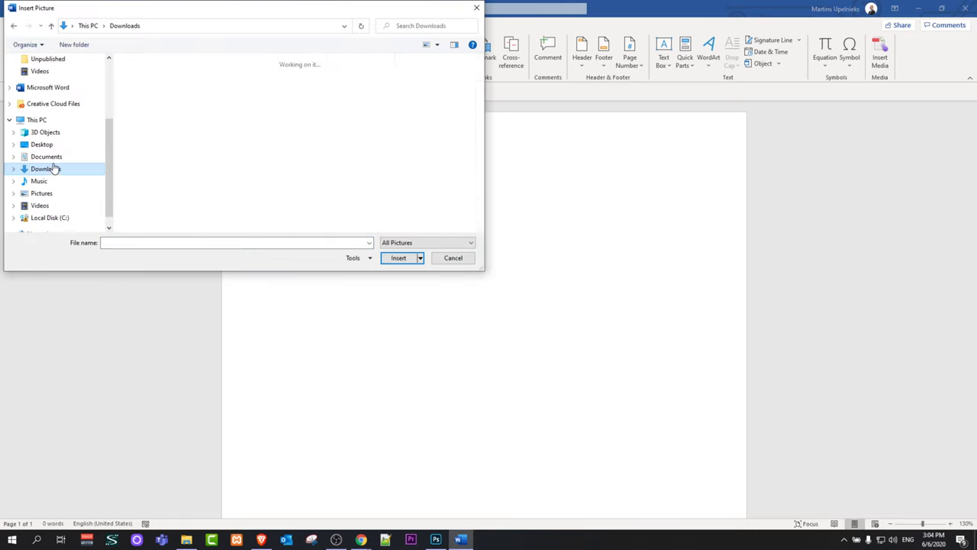
left_click(293, 113)
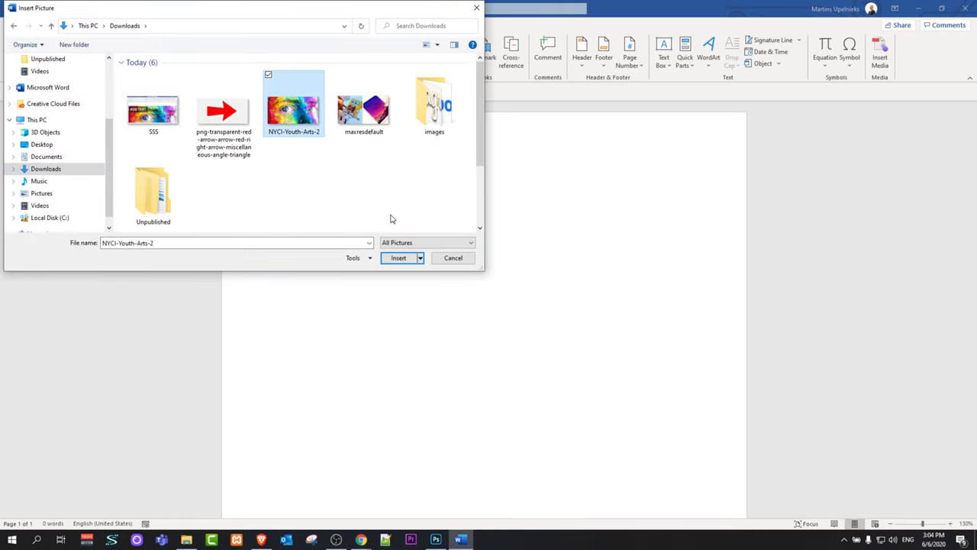
left_click(407, 259)
left_click_drag(525, 275, 527, 272)
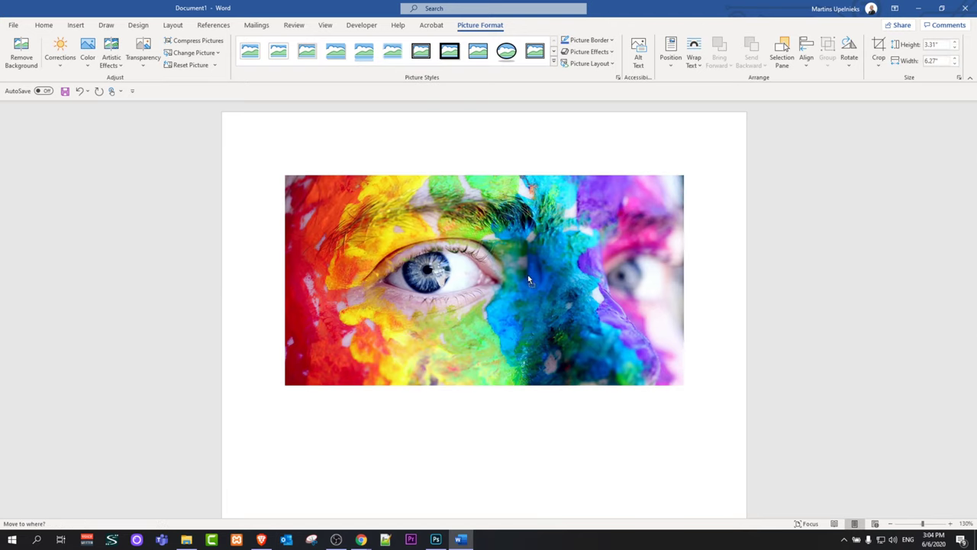
Step: Shrink the picture from its corner and set its wrapping to In Front of Text
left_click_drag(471, 309, 472, 310)
left_click_drag(459, 272, 459, 272)
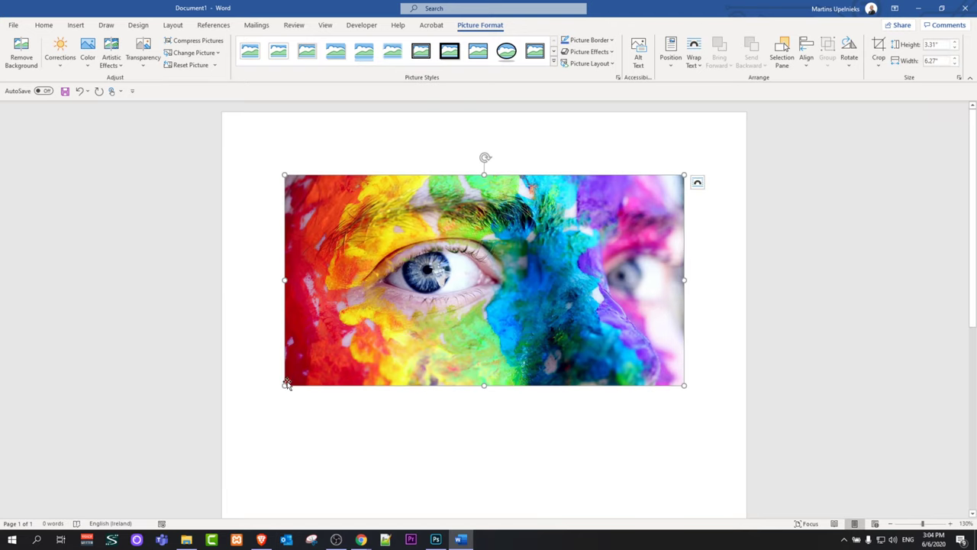
left_click_drag(284, 387, 397, 259)
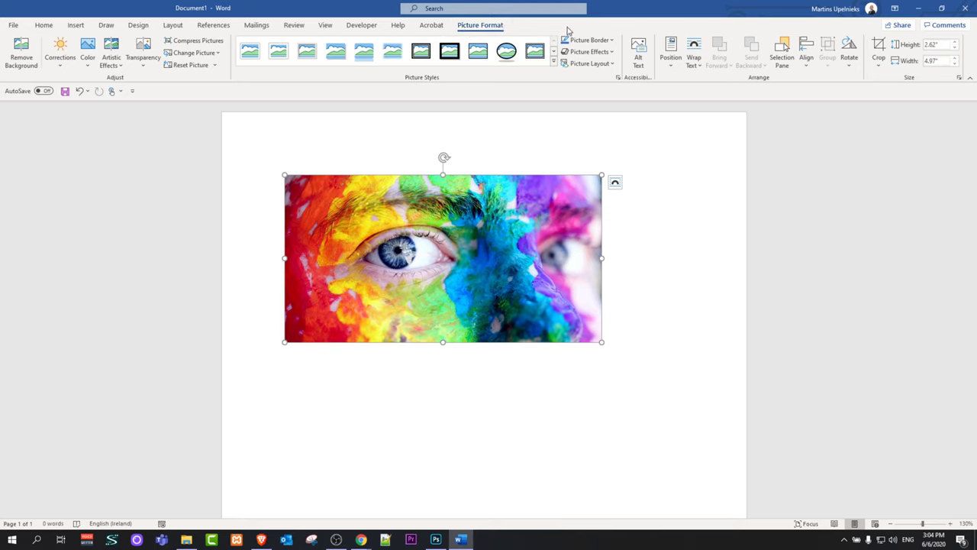
left_click(694, 66)
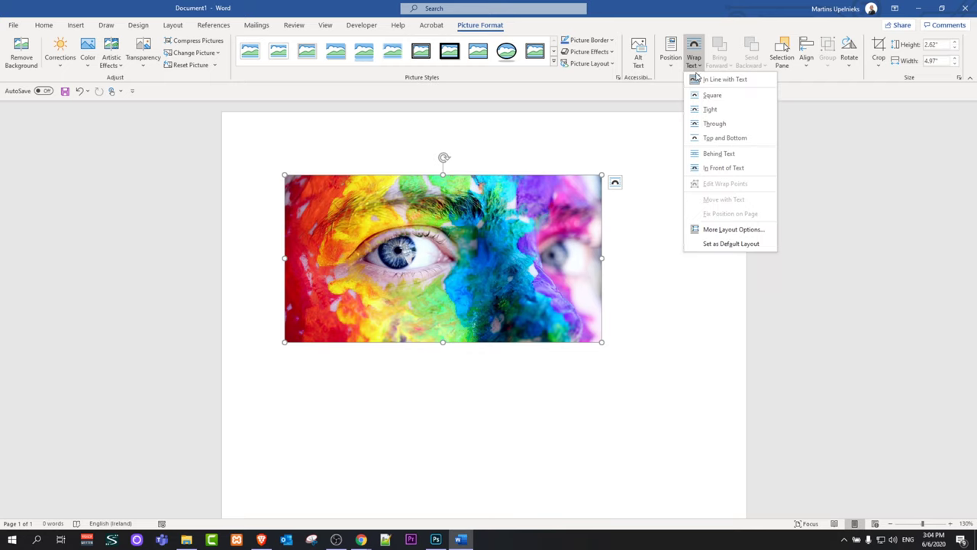
left_click(722, 168)
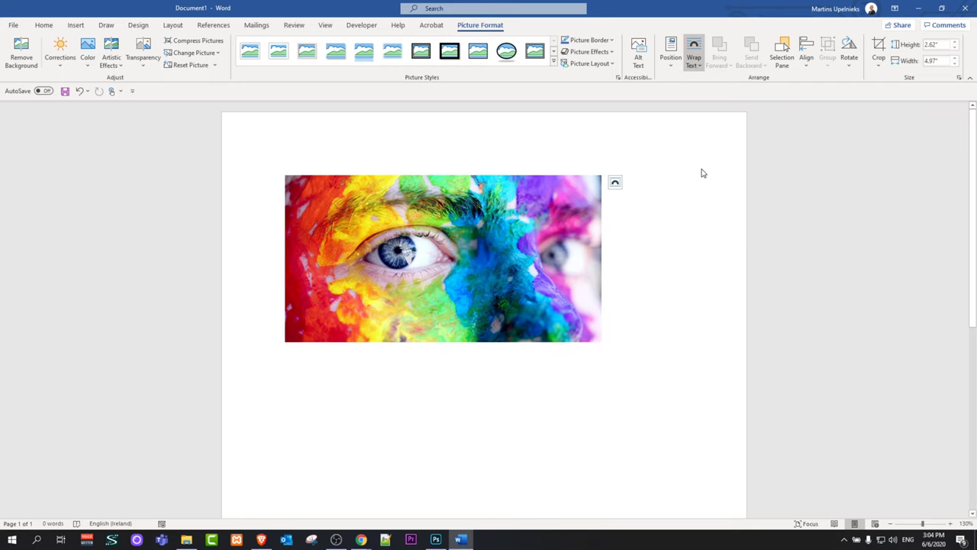
Step: Enlarge the picture to 4.36" by 8.26" across the page width and move it lower
left_click_drag(405, 220, 424, 267)
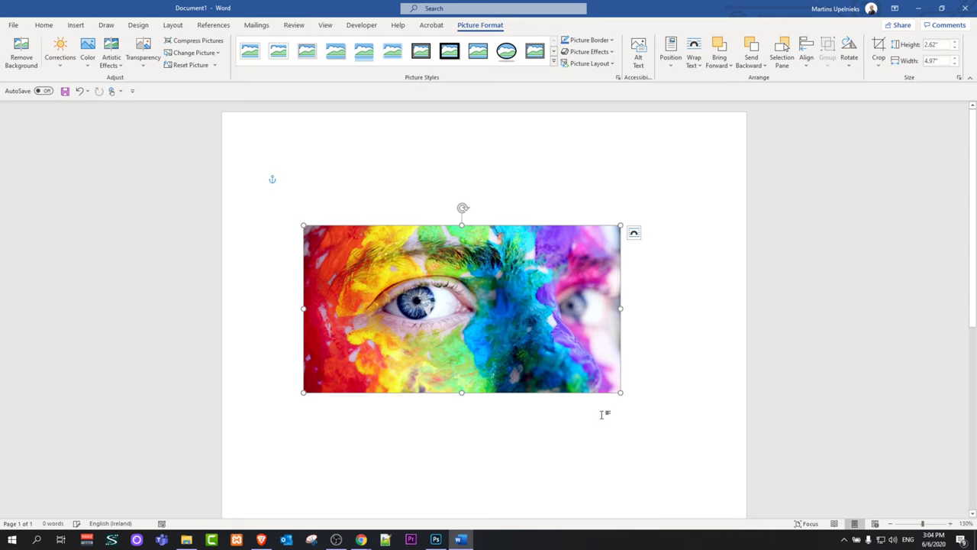
left_click_drag(621, 392, 757, 441)
left_click_drag(303, 223, 221, 202)
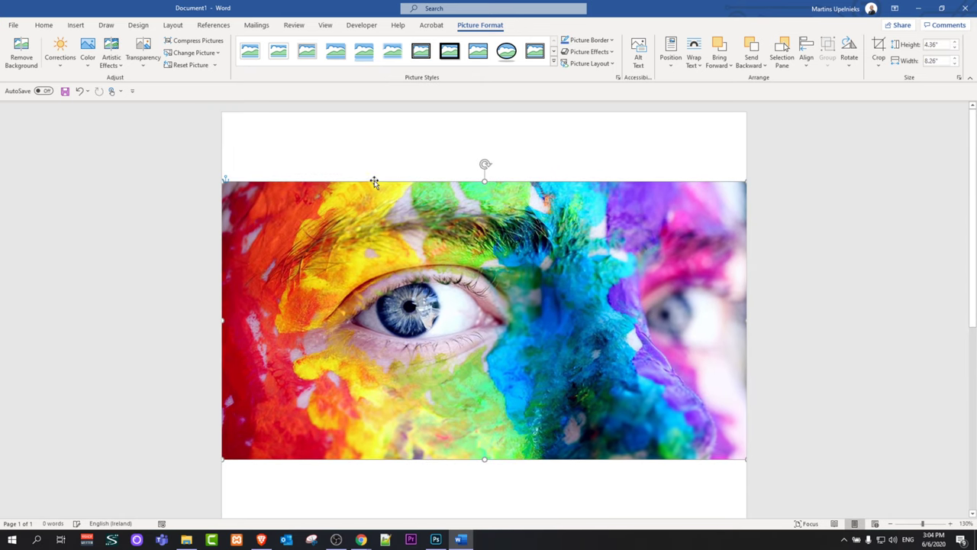
left_click_drag(454, 228, 451, 302)
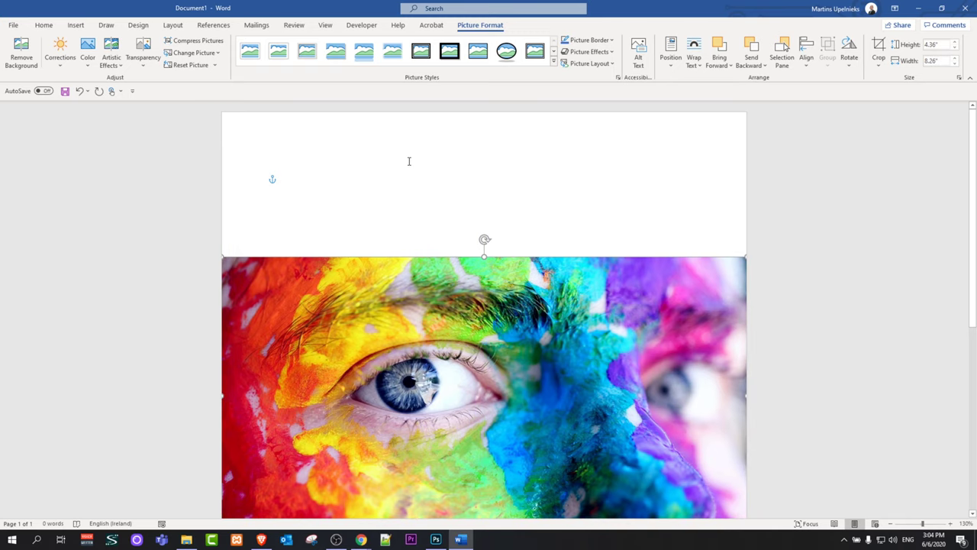
Step: Add a Simple Text Box and drag it onto the upper part of the photo
left_click(77, 26)
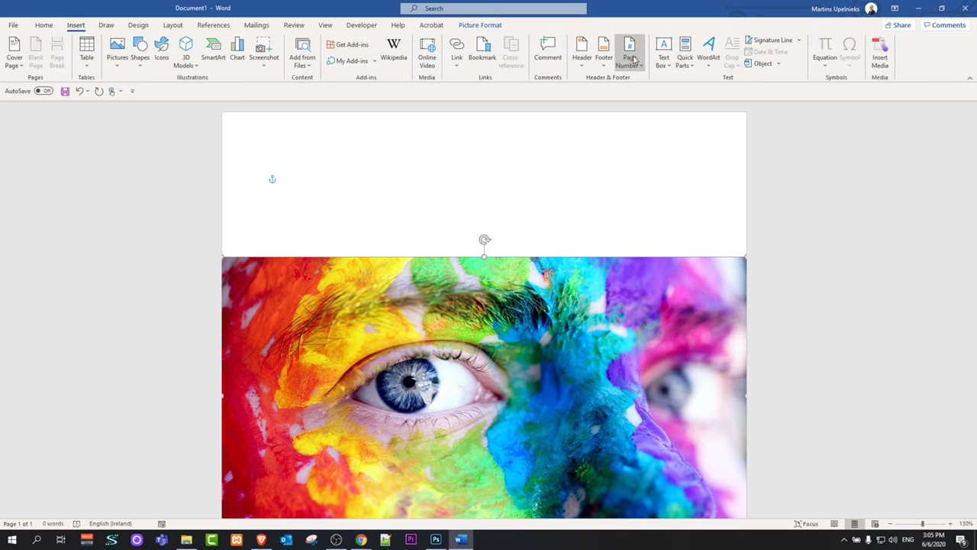
left_click(667, 64)
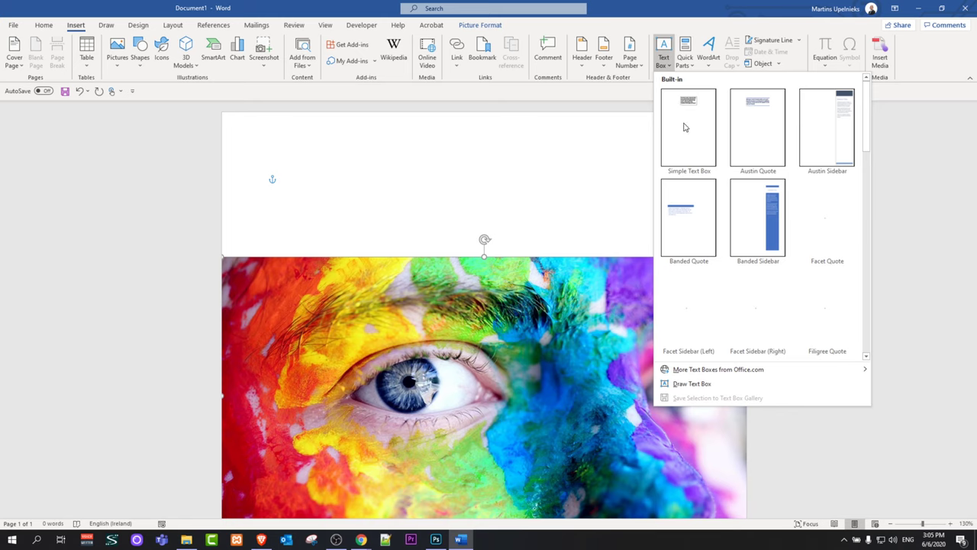
left_click(687, 123)
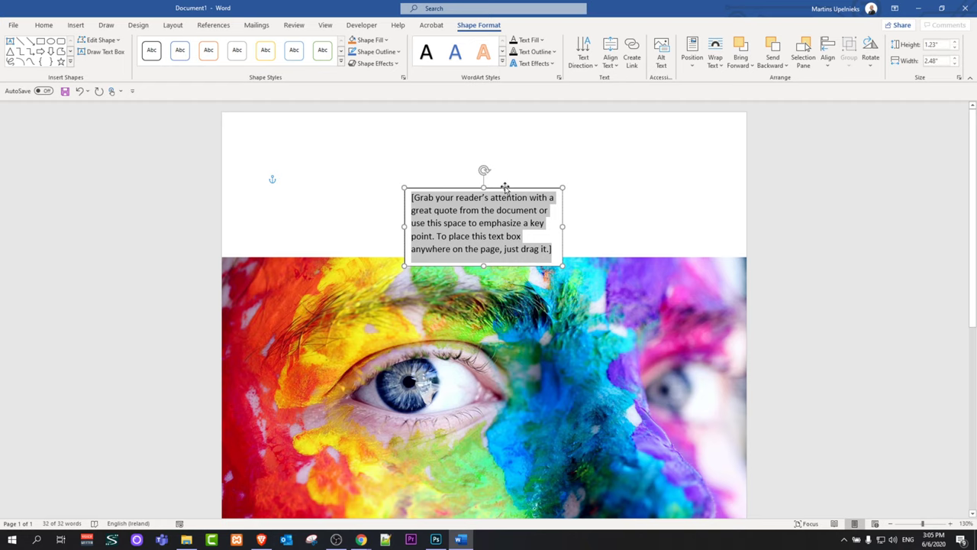
left_click_drag(505, 185, 571, 270)
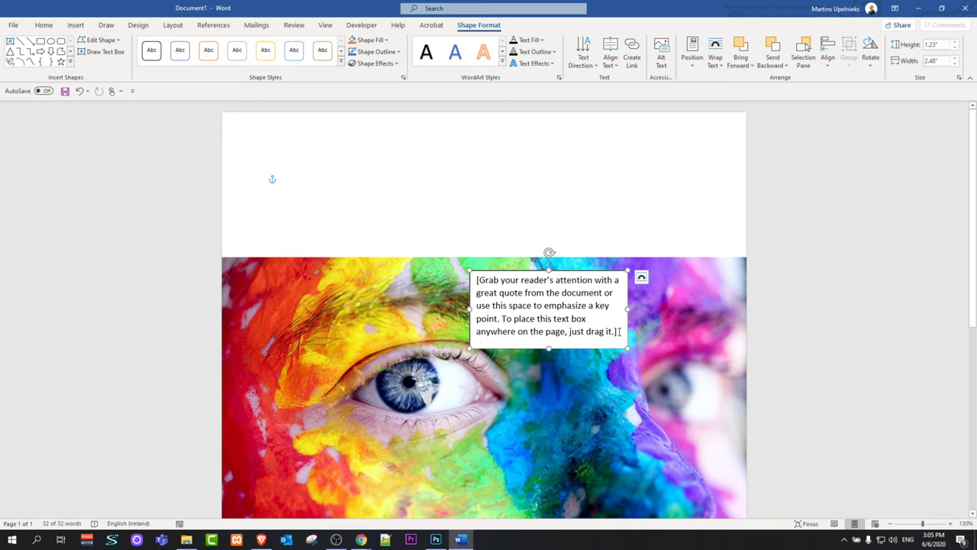
Step: Replace the text box placeholder with 'SAMPLE TEXT'
triple_click(613, 331)
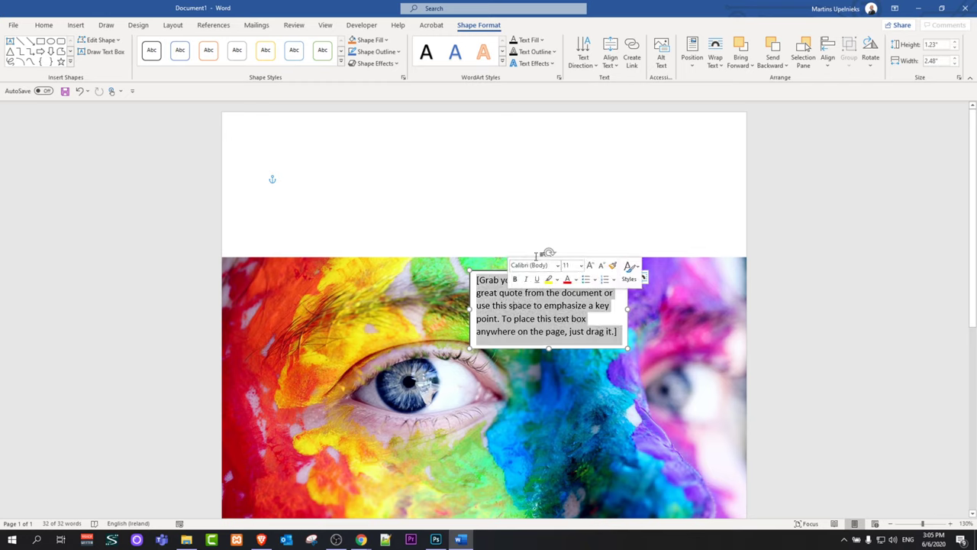
type("SAMPL")
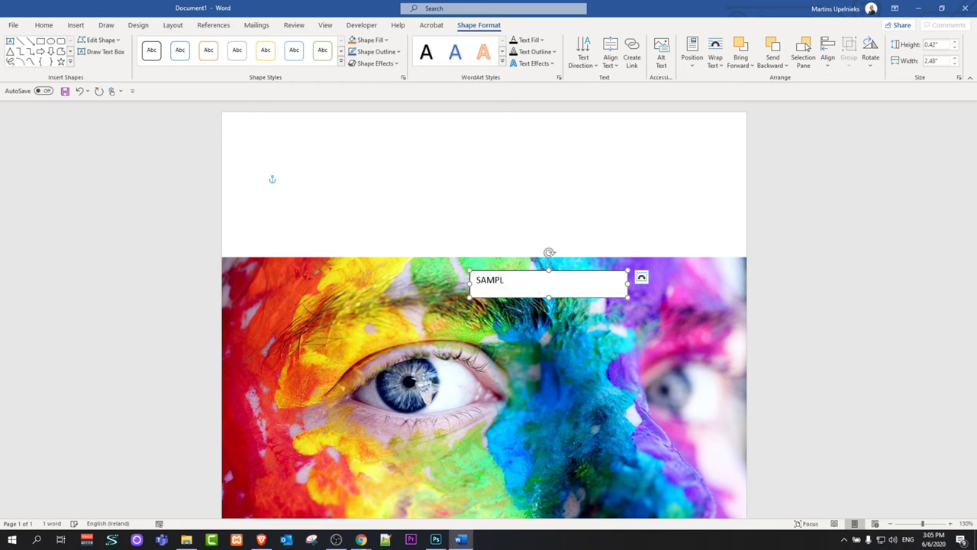
type("E TEXT")
triple_click(477, 282)
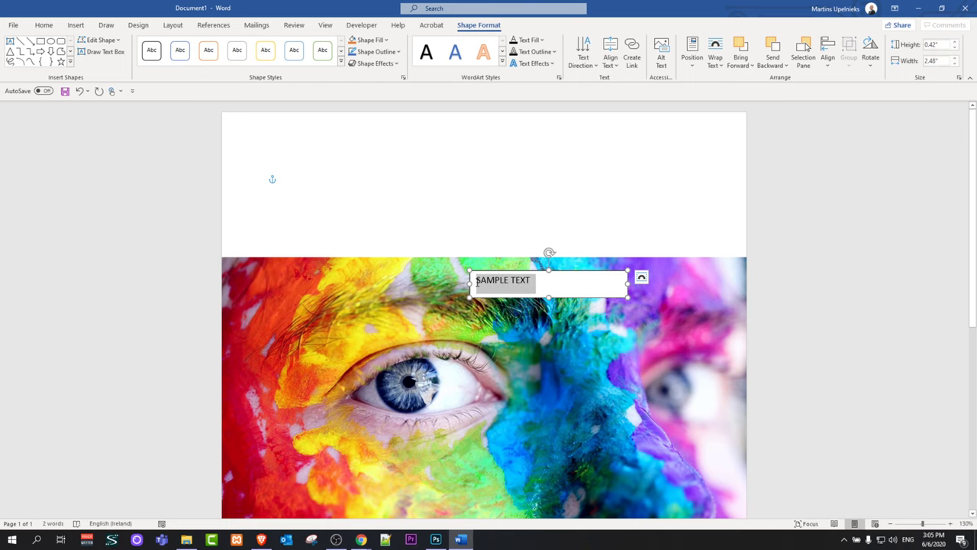
Step: Format SAMPLE TEXT in Aharoni 26 pt and shift the box slightly left
left_click(44, 25)
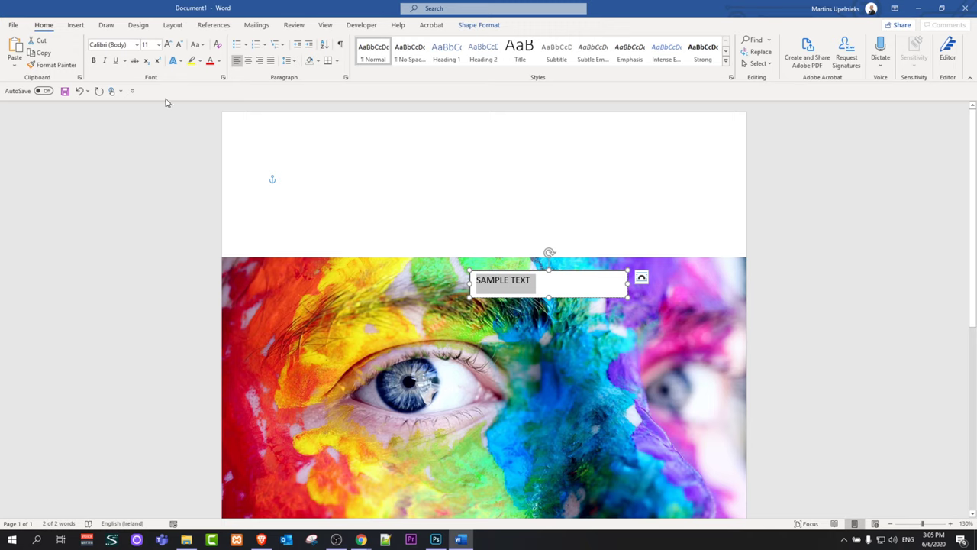
left_click(127, 45)
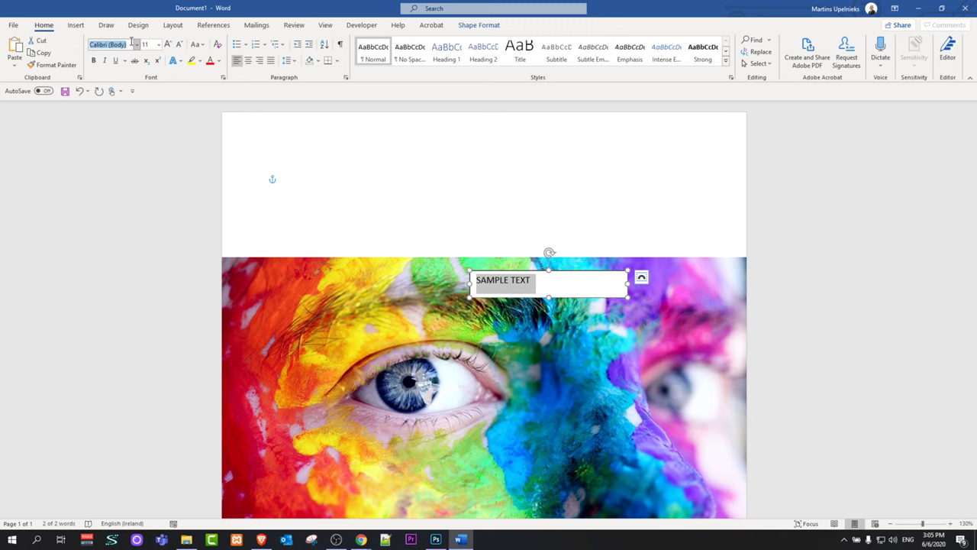
left_click(140, 45)
left_click(122, 211)
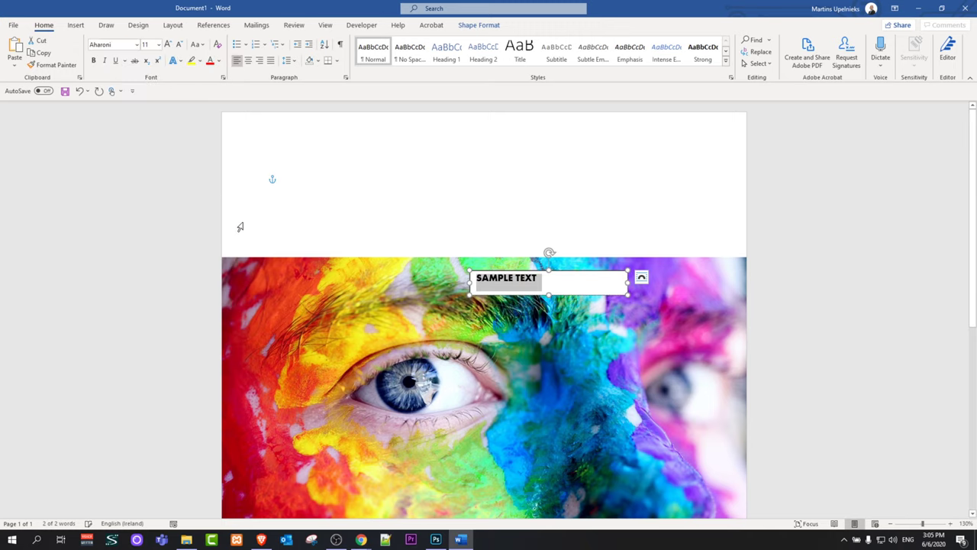
left_click(159, 44)
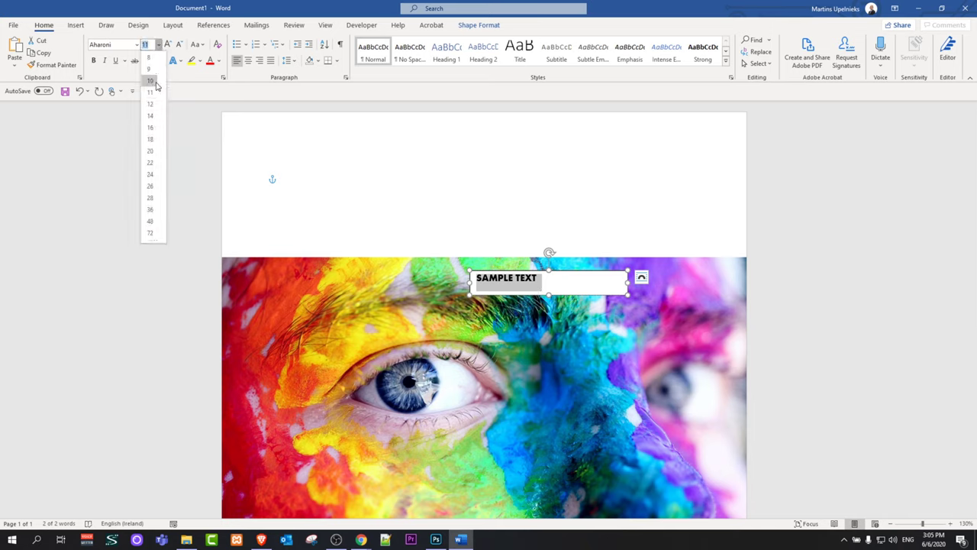
left_click(147, 194)
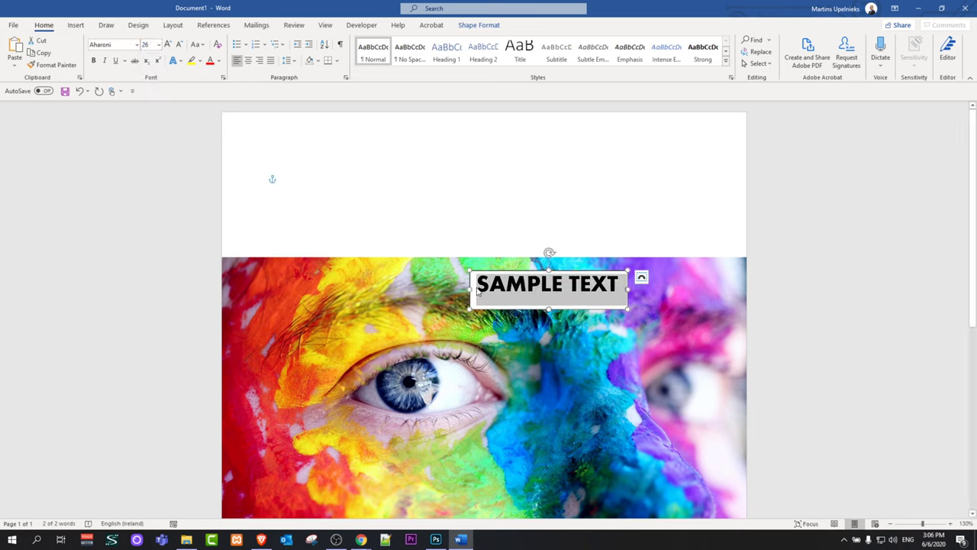
left_click_drag(536, 312, 490, 316)
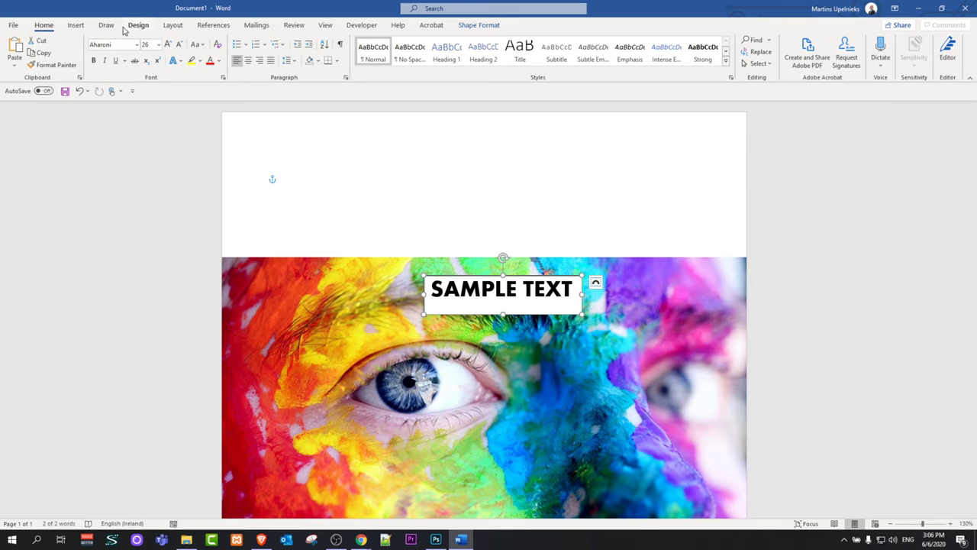
left_click(467, 28)
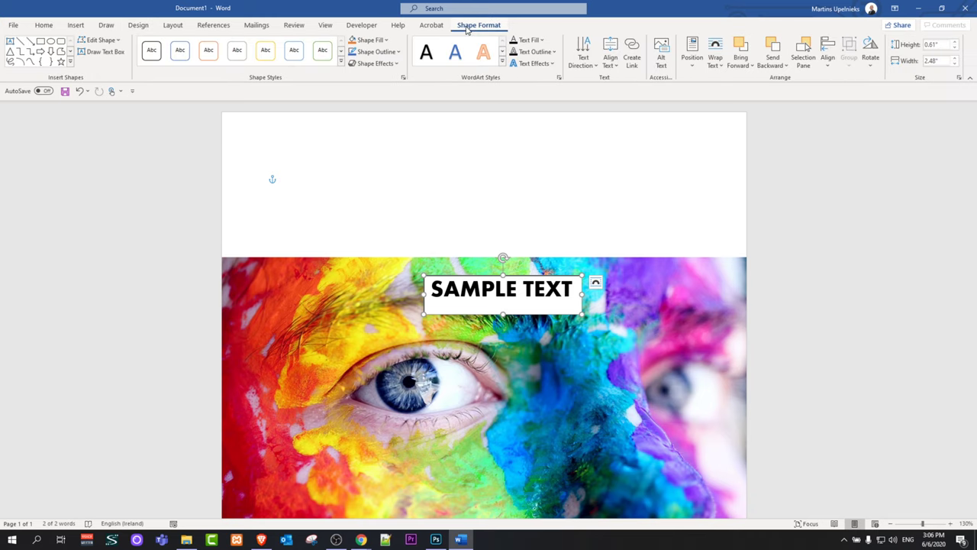
Step: Set the SAMPLE TEXT box to No Outline and No Fill
left_click(397, 52)
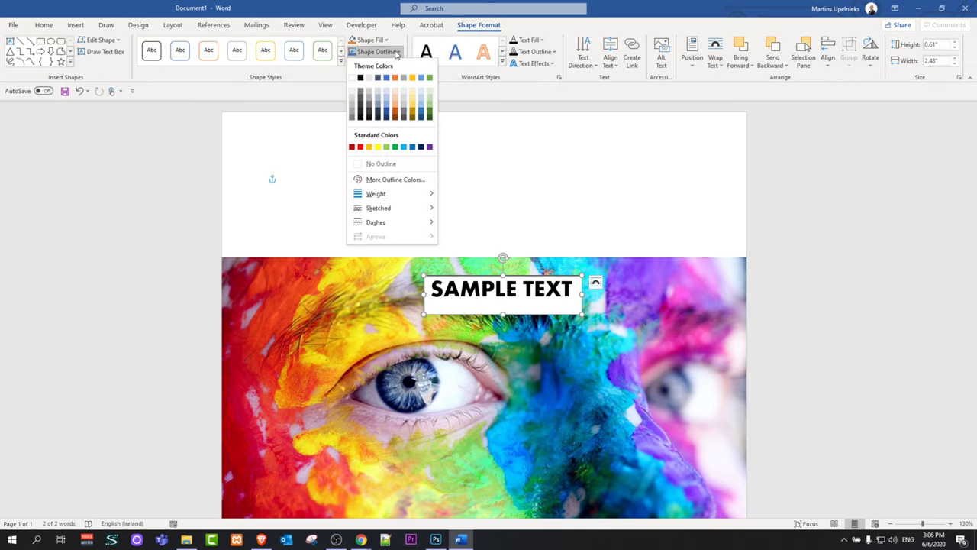
left_click(375, 164)
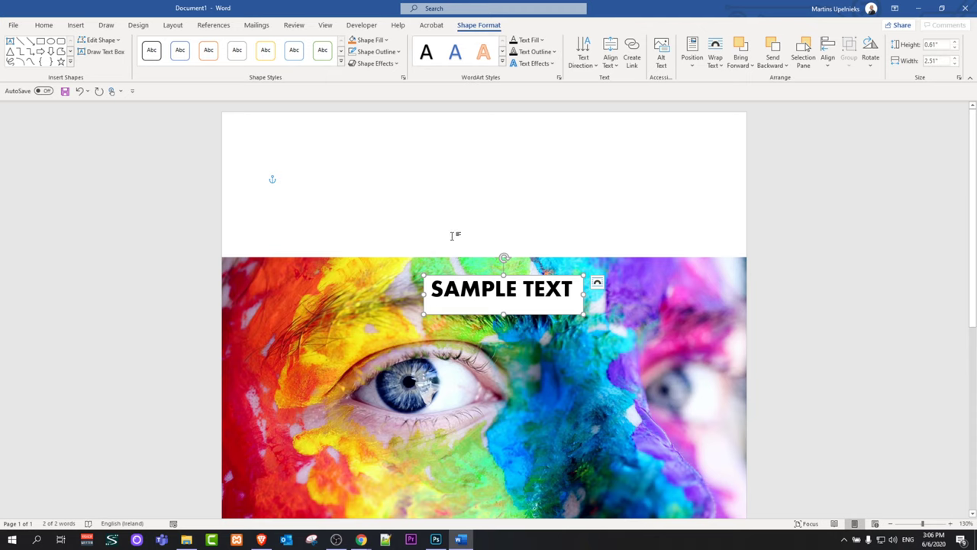
left_click(372, 42)
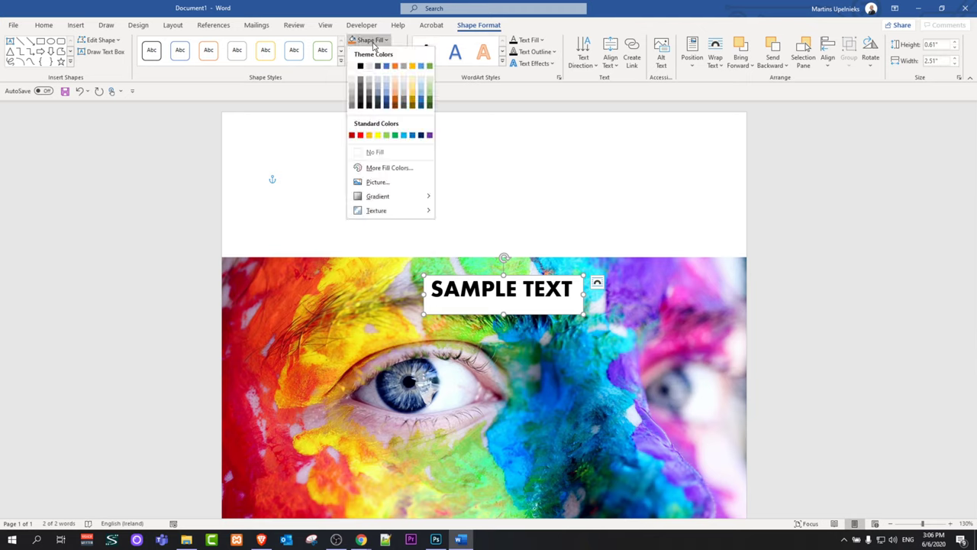
left_click(374, 153)
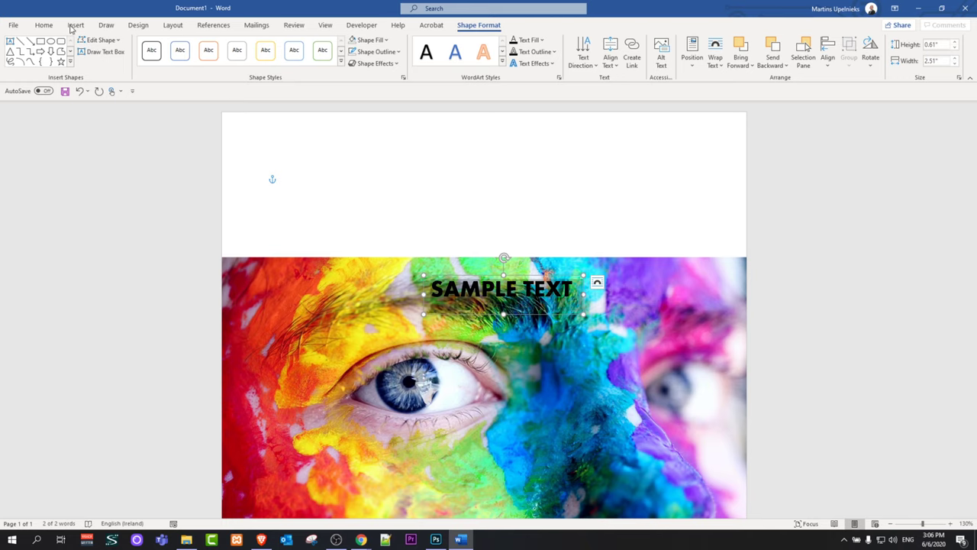
Step: Color SAMPLE TEXT white and move the box to the photo's upper left, above the eye
left_click(44, 25)
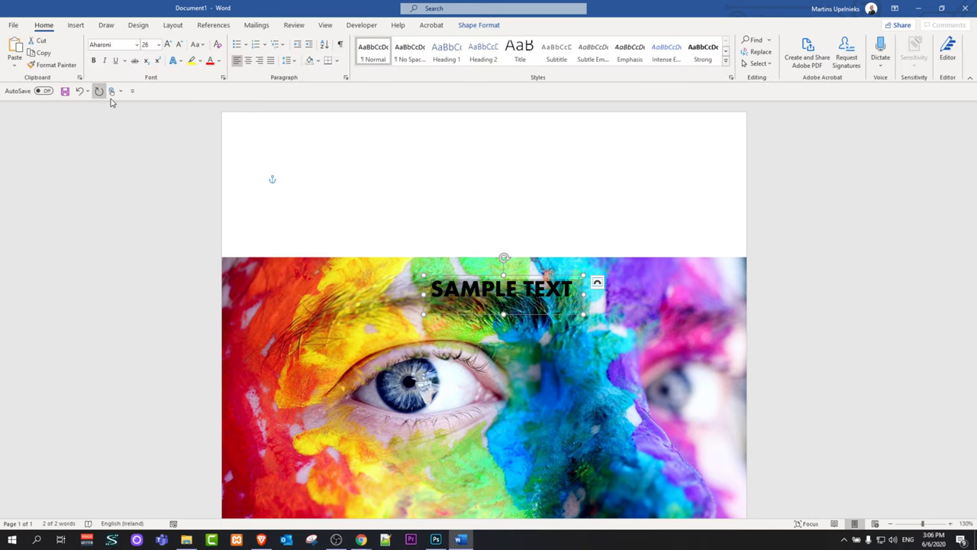
left_click(219, 63)
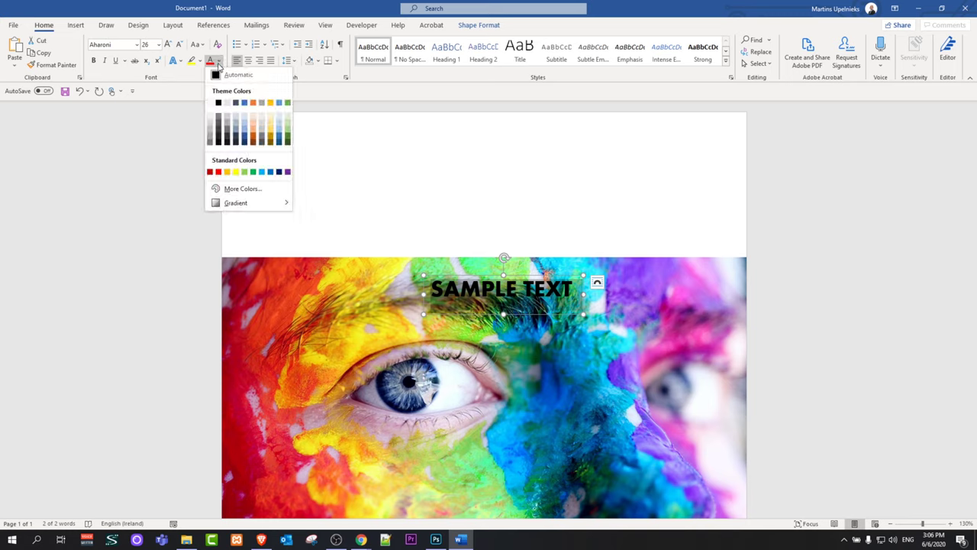
left_click(217, 103)
left_click_drag(543, 318, 364, 313)
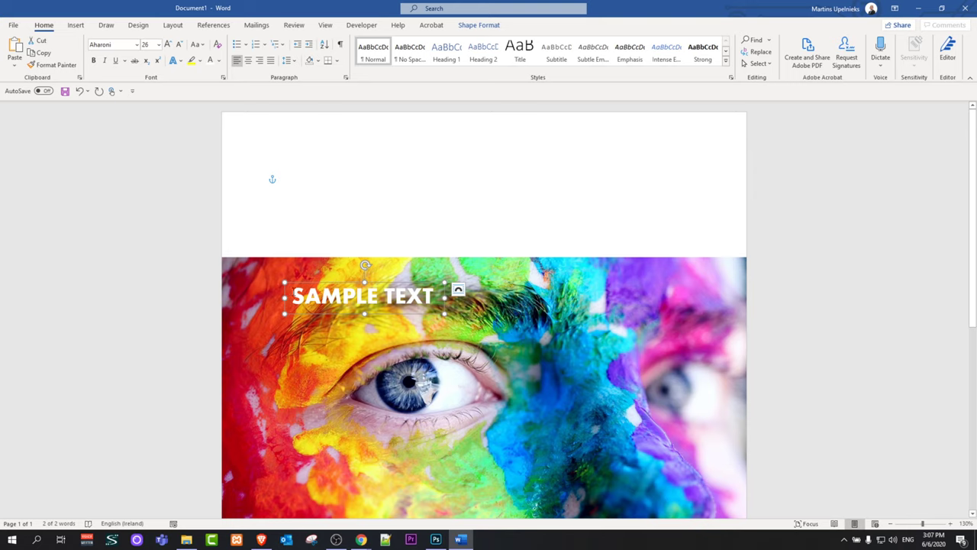
Step: Fill the SAMPLE TEXT box with black at 40% transparency
left_click(383, 299)
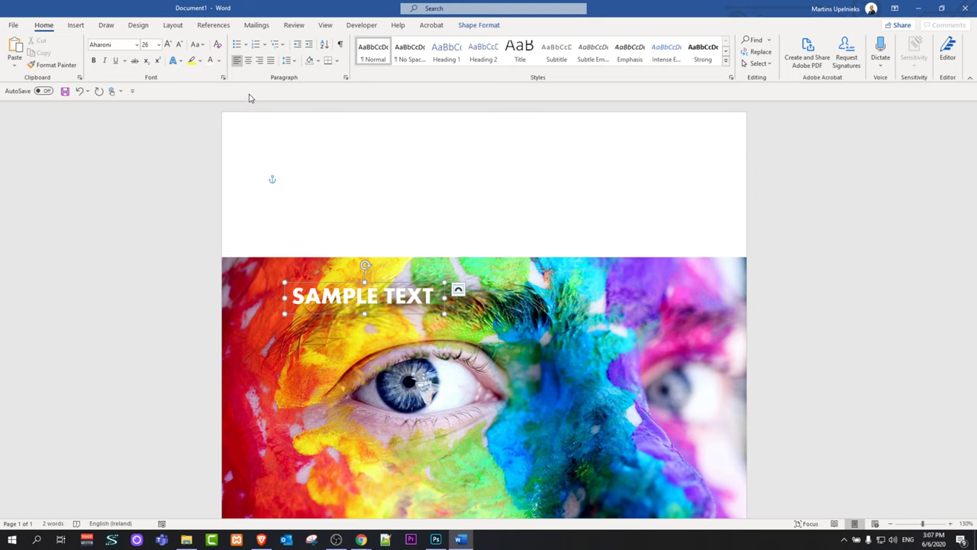
left_click(477, 26)
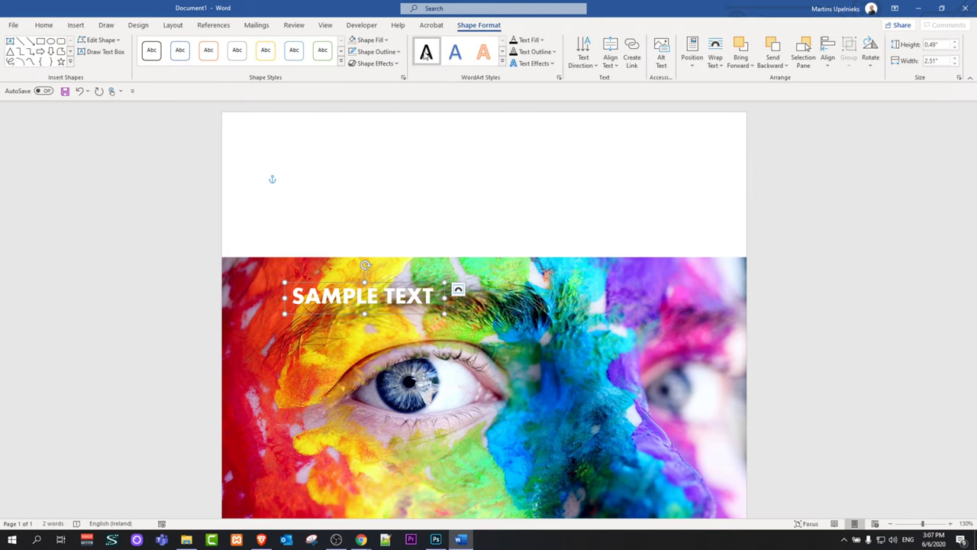
left_click(379, 42)
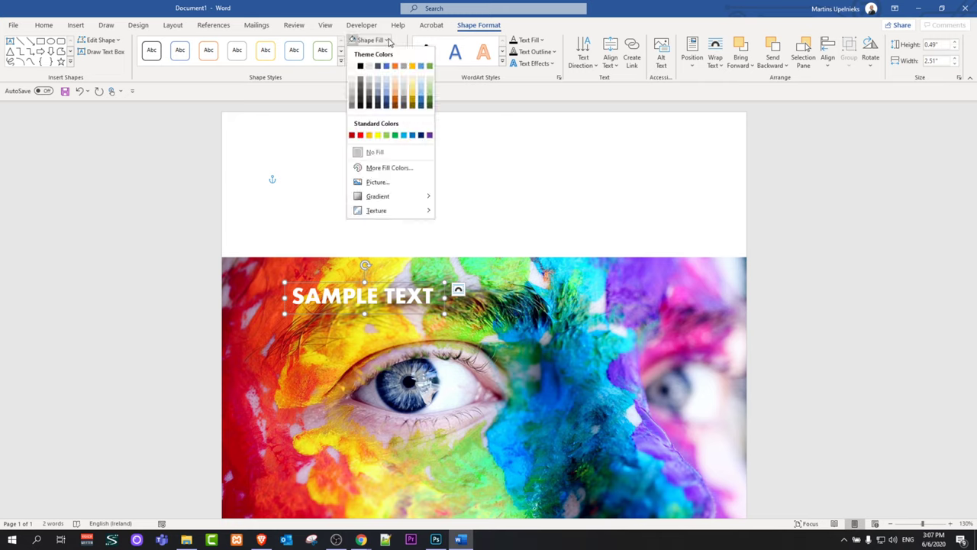
left_click(361, 68)
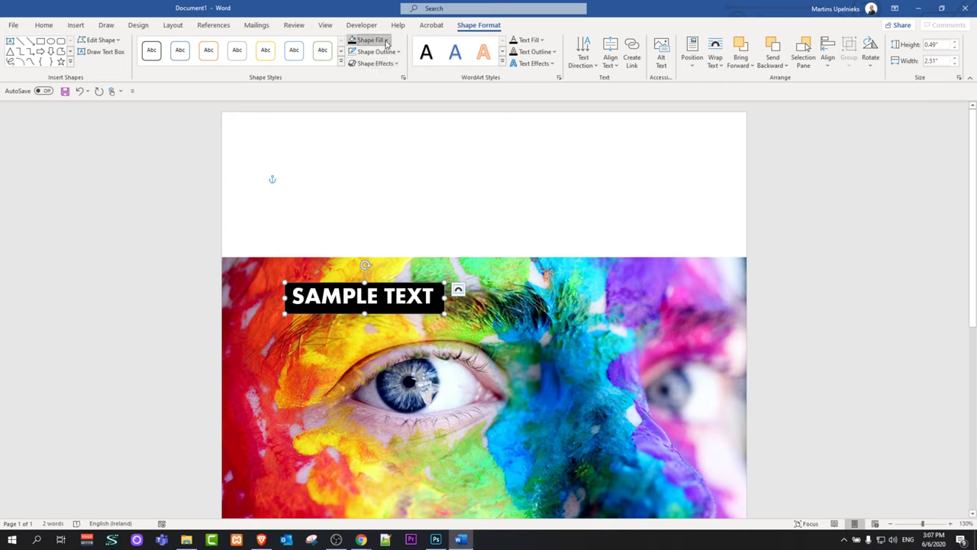
left_click(386, 43)
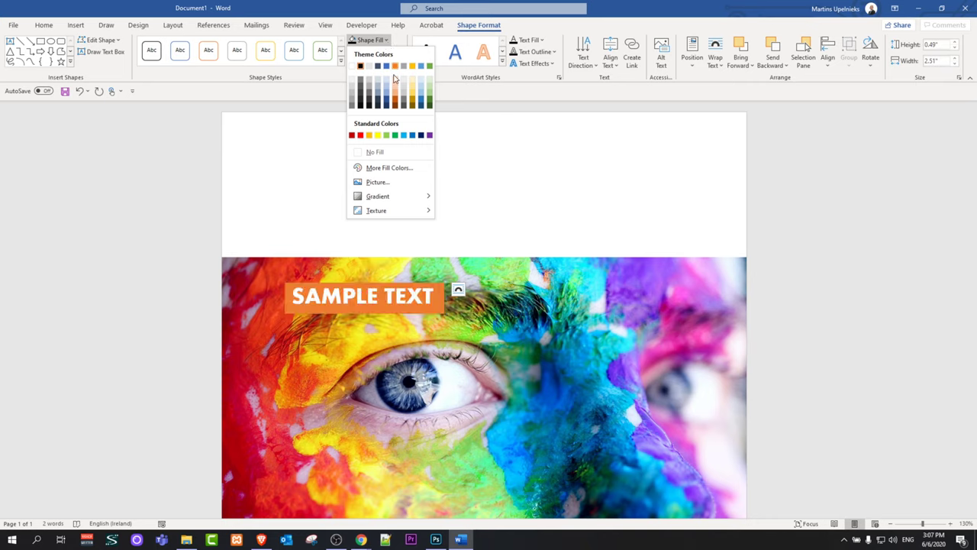
left_click(380, 170)
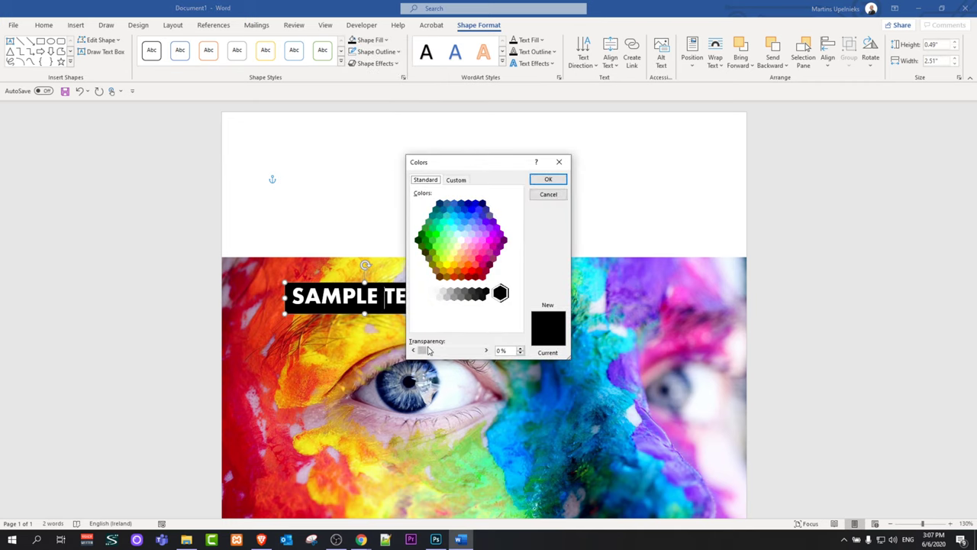
left_click_drag(423, 351, 438, 351)
left_click(546, 182)
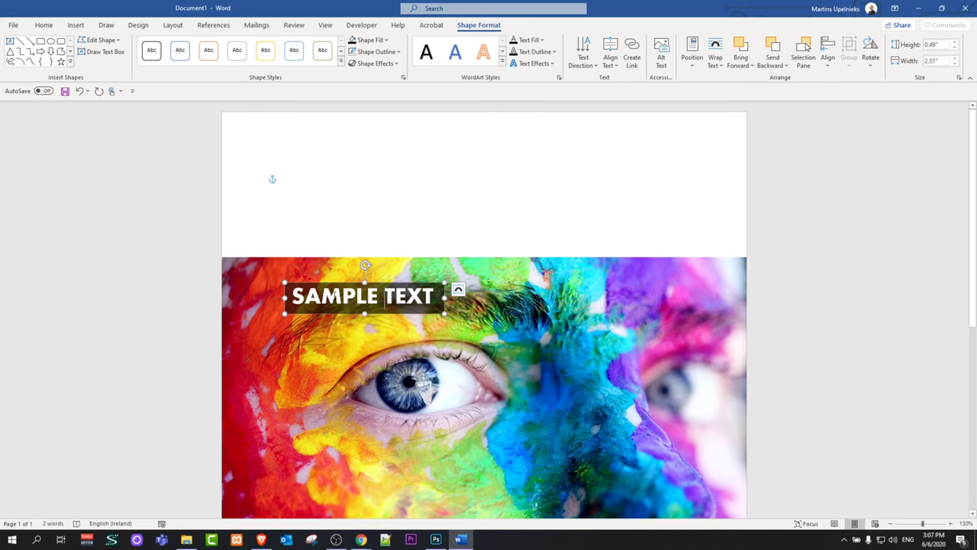
Step: Stretch the translucent SAMPLE TEXT box taller and reposition it at the photo's upper left
left_click_drag(366, 315, 372, 437)
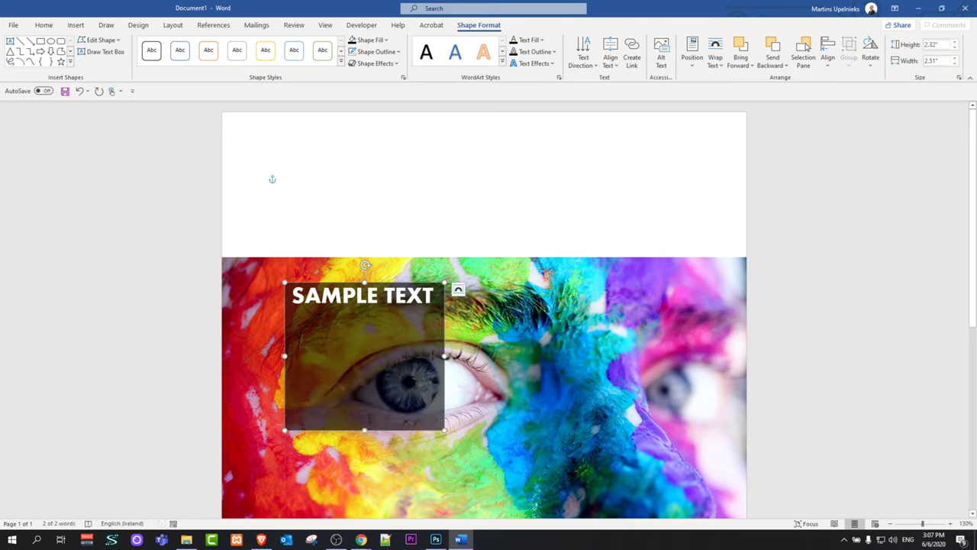
left_click_drag(445, 350, 405, 347)
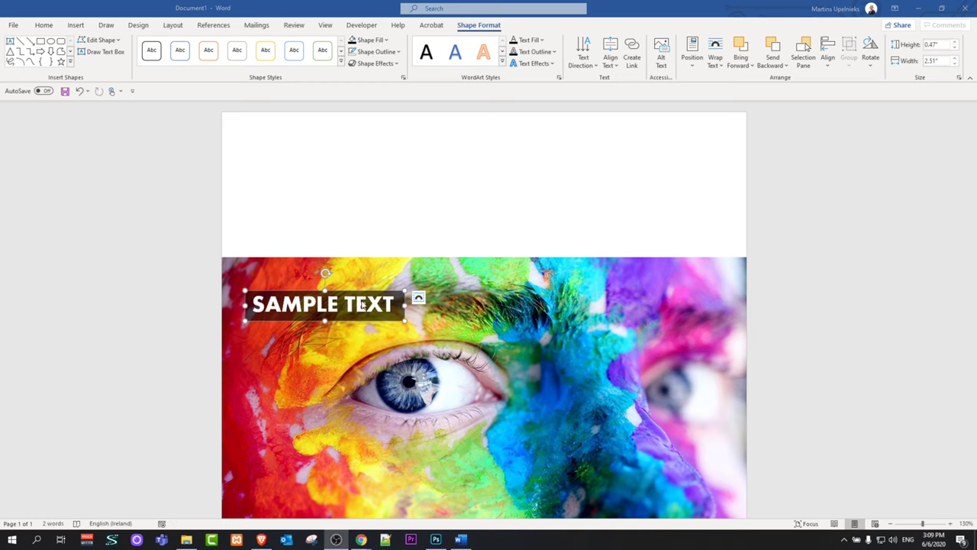
left_click(366, 304)
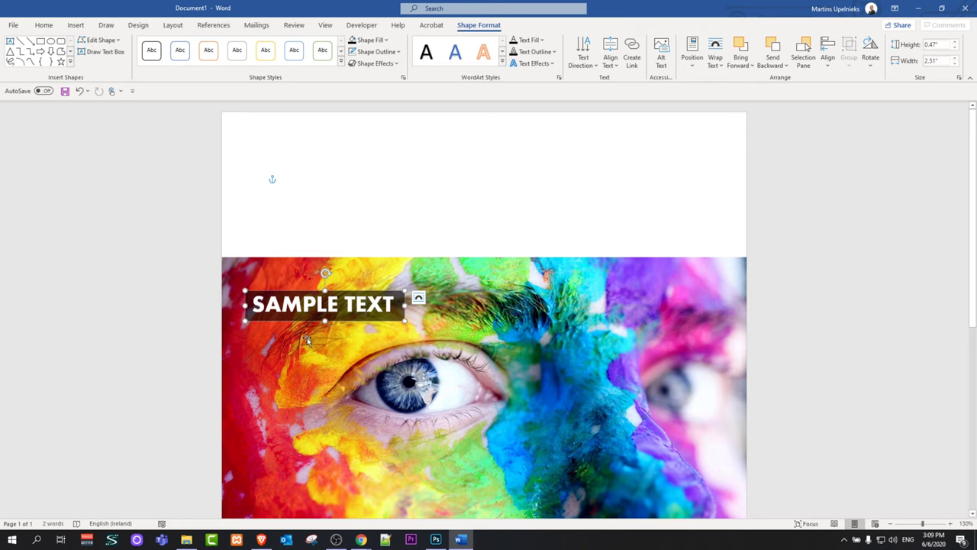
mouse_move(304, 322)
left_mouse_down()
mouse_move(485, 327)
mouse_move(488, 310)
mouse_move(343, 336)
mouse_move(286, 338)
mouse_move(306, 327)
mouse_move(292, 327)
left_mouse_up()
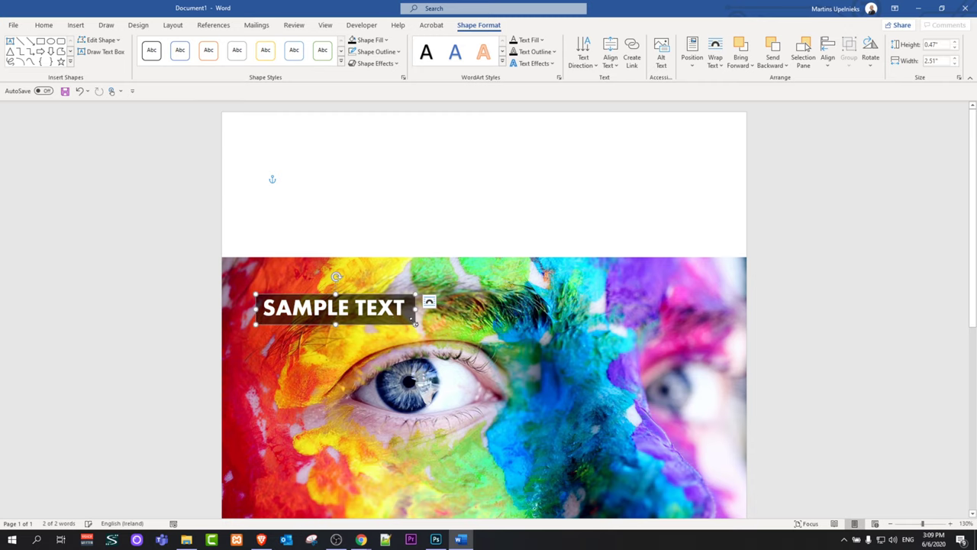
mouse_move(510, 299)
left_mouse_down()
mouse_move(527, 266)
mouse_move(468, 278)
mouse_move(493, 303)
mouse_move(508, 300)
left_mouse_up()
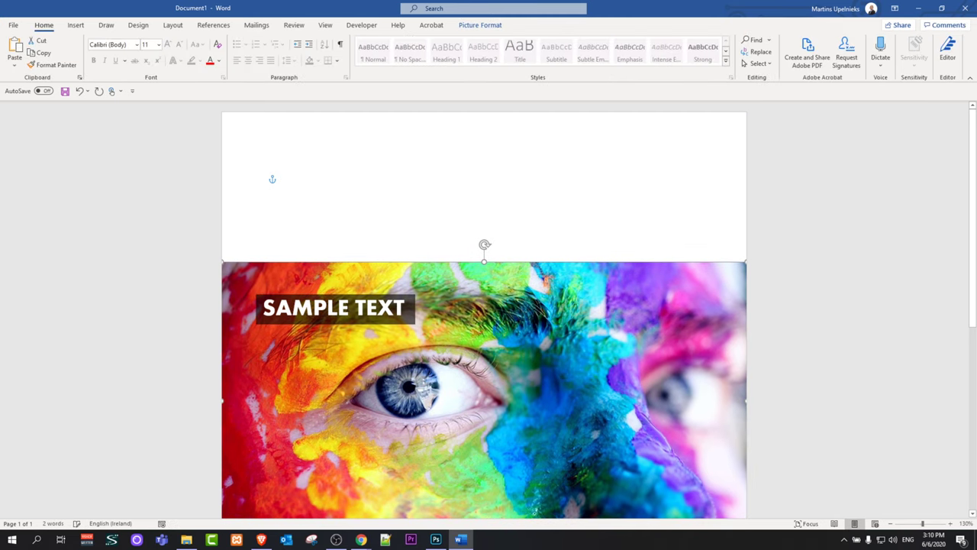
Step: Group the SAMPLE TEXT box with the photo and drag the group higher up the page
left_click(348, 323)
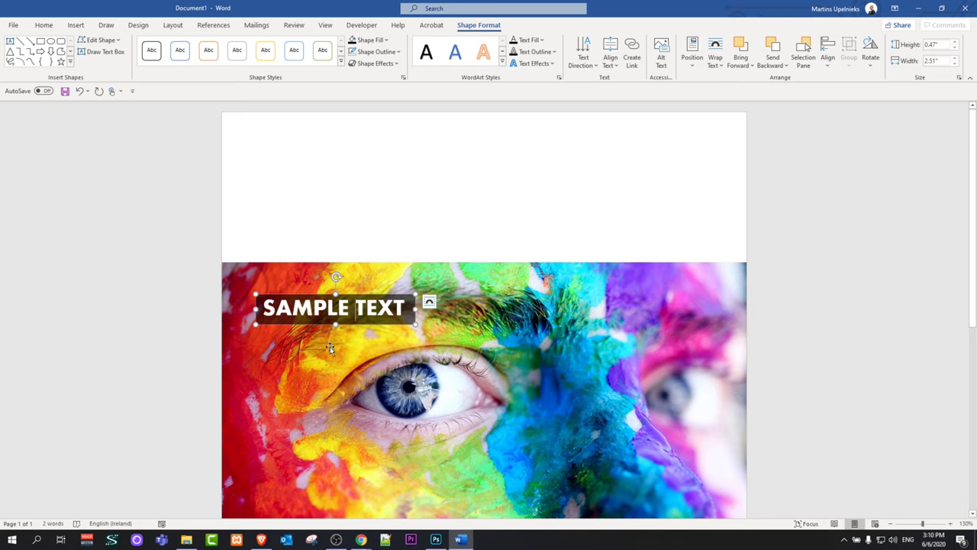
left_click(321, 346, "shift")
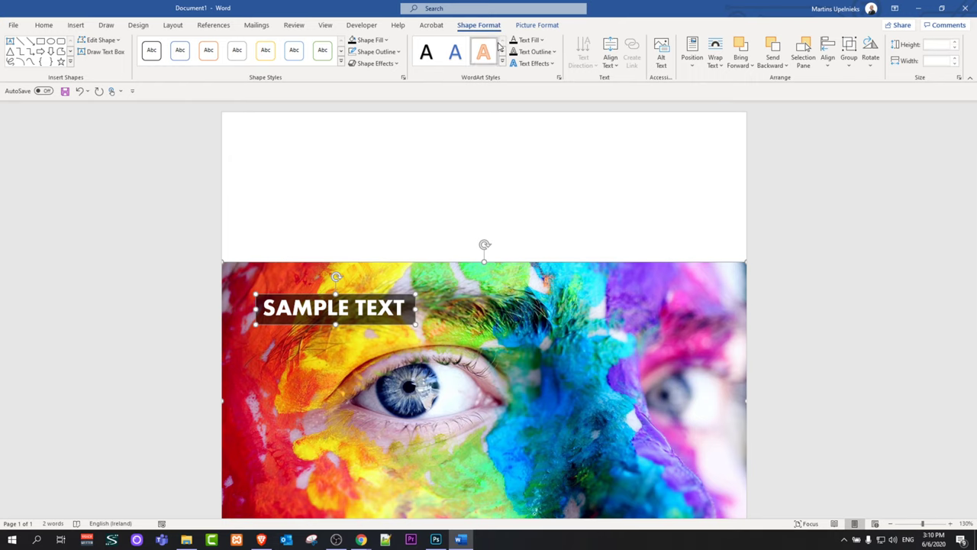
left_click(849, 64)
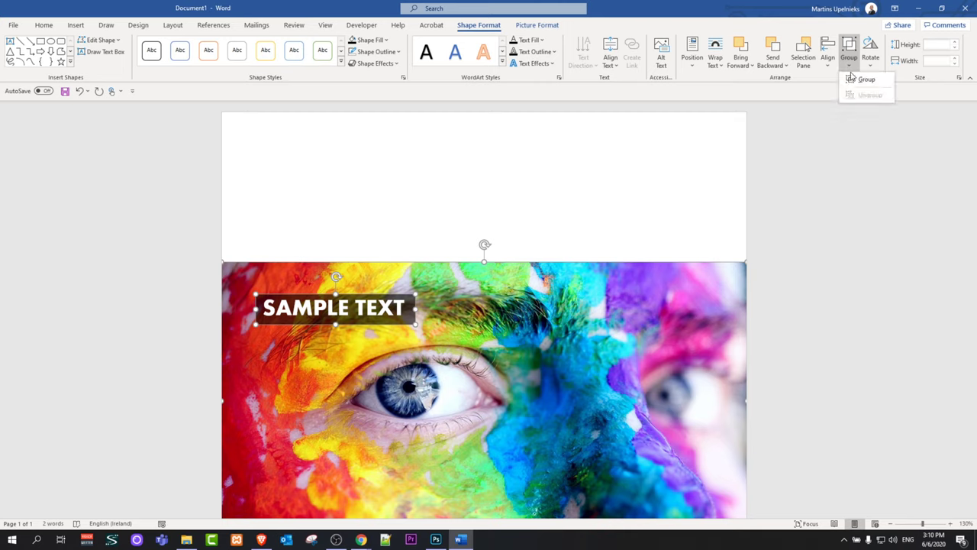
left_click(855, 79)
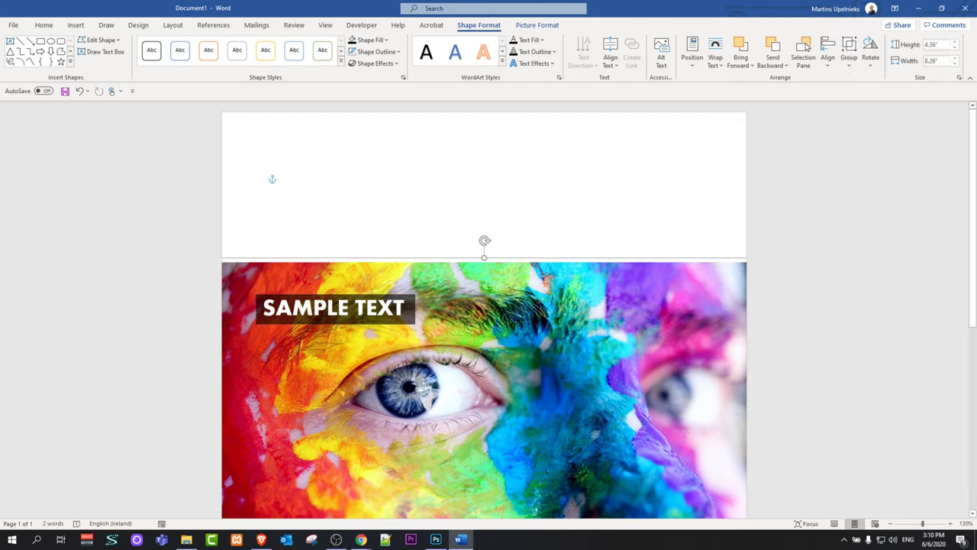
left_click_drag(510, 297, 519, 217)
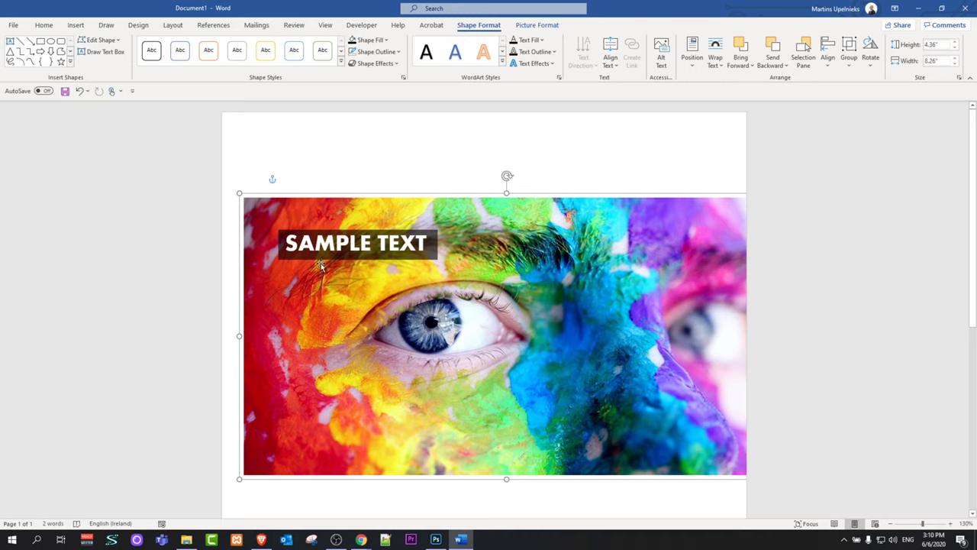